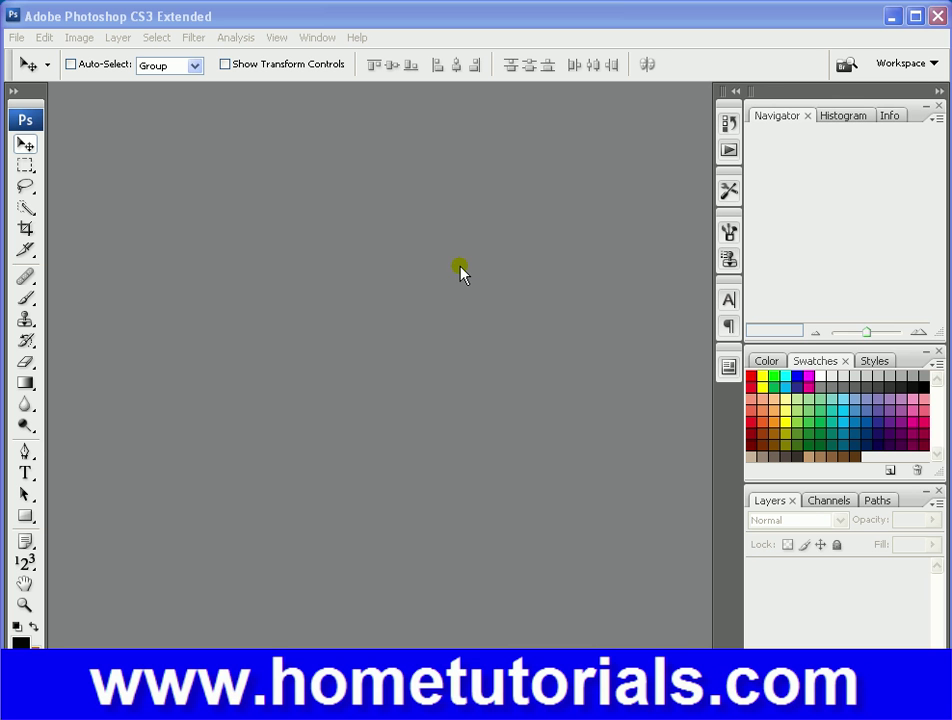
Open the Ducky.tif rubber duck photo from Bridge's Samples folder in Photoshop
{"action": "left_click", "coordinate": [45, 40]}
{"action": "left_click", "coordinate": [283, 6]}
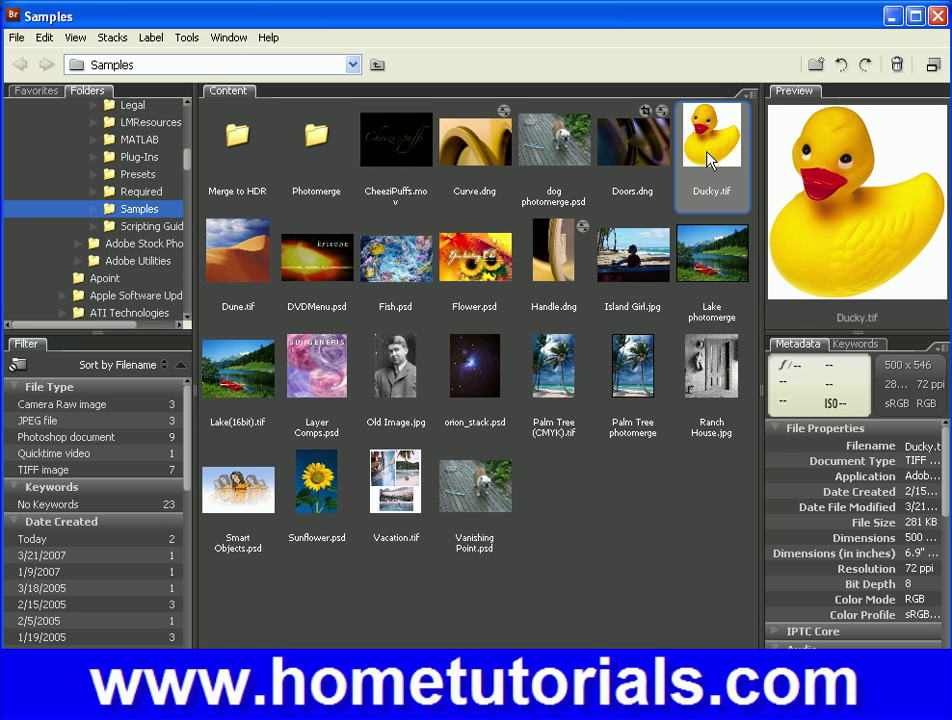
{"action": "double_click", "coordinate": [707, 150]}
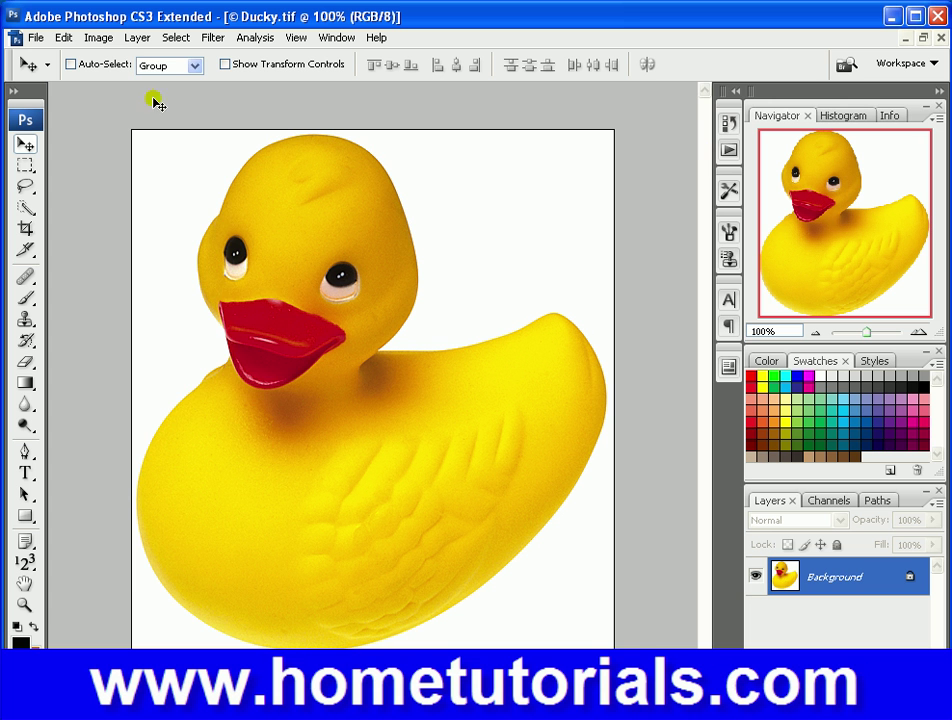
Convert the locked Background into an editable layer named Layer 0 using Layer From Background
{"action": "left_click", "coordinate": [63, 37]}
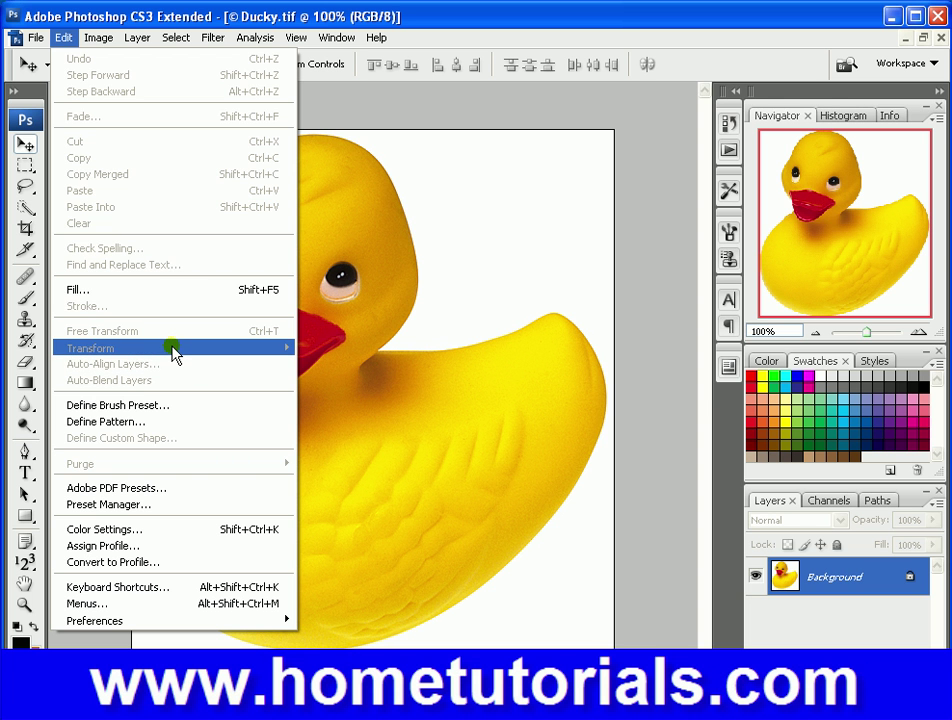
{"action": "left_click", "coordinate": [421, 344]}
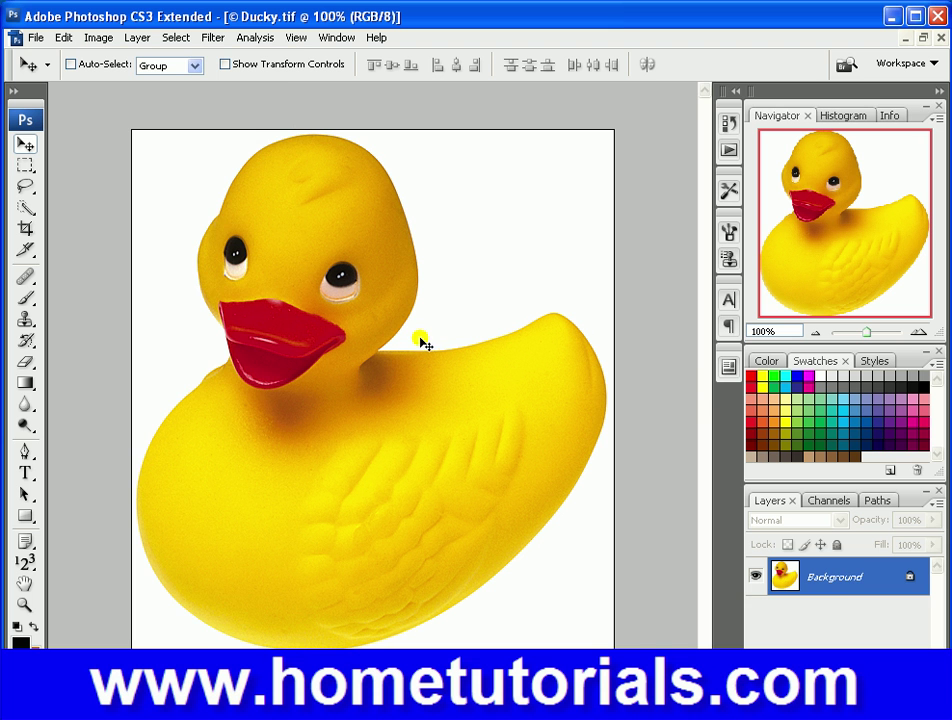
{"action": "right_click", "coordinate": [873, 567]}
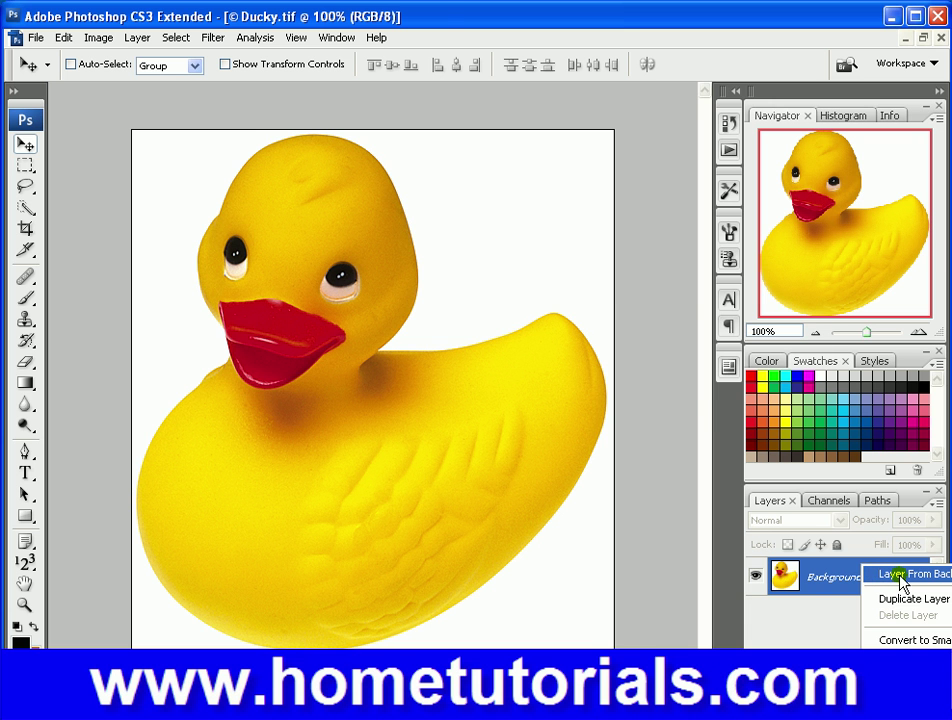
{"action": "left_click", "coordinate": [903, 584]}
{"action": "key", "text": "Return"}
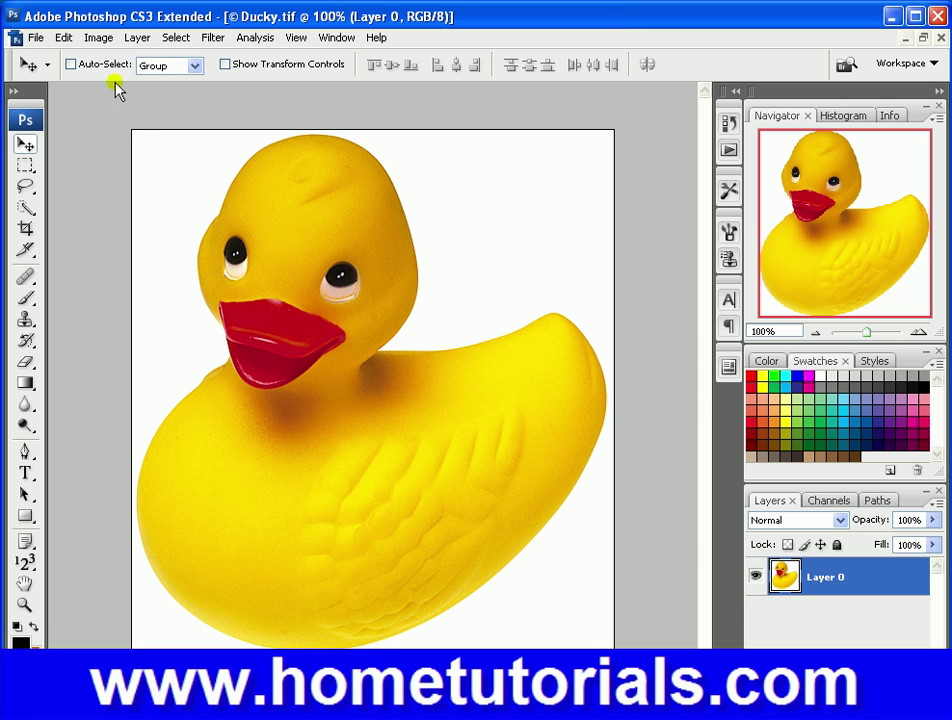
Start an Edit > Transform > Warp on Layer 0 so a Custom warp grid covers the duck
{"action": "left_click", "coordinate": [68, 39]}
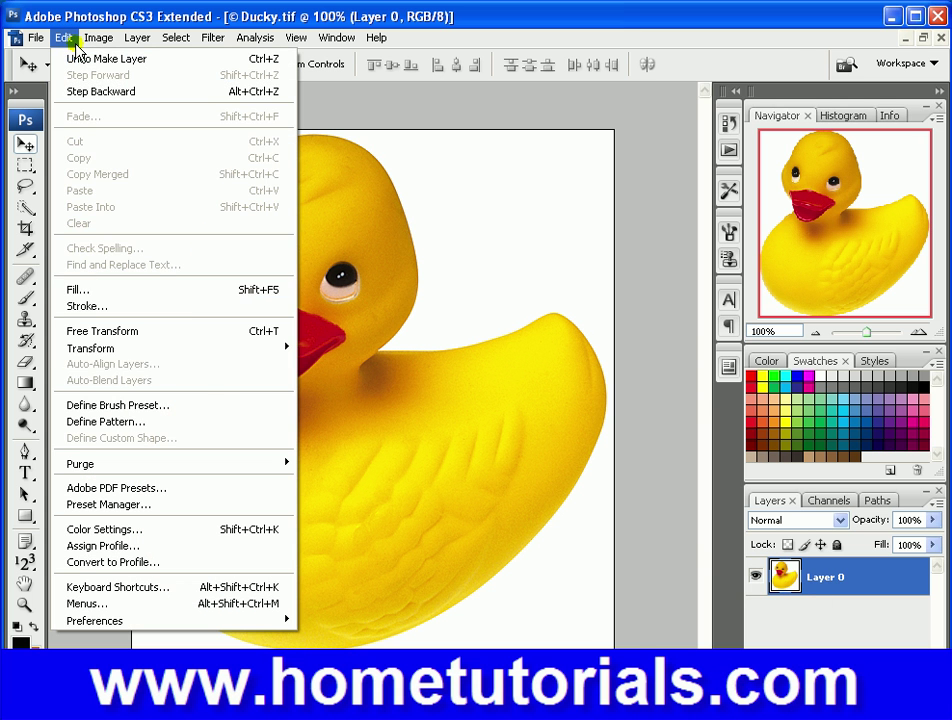
{"action": "left_click", "coordinate": [219, 352]}
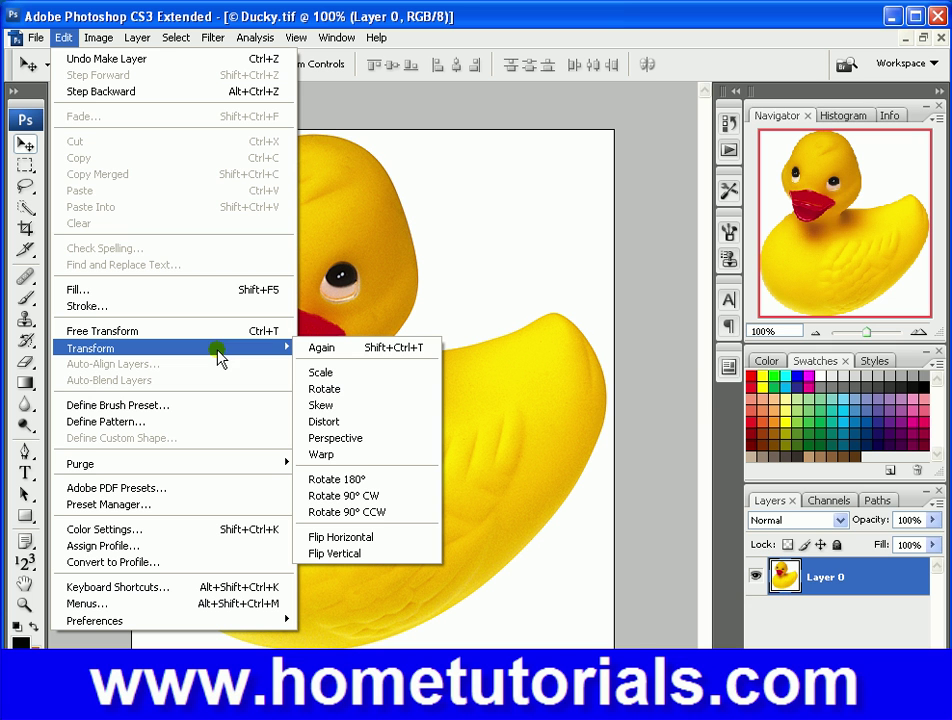
{"action": "left_click", "coordinate": [345, 373]}
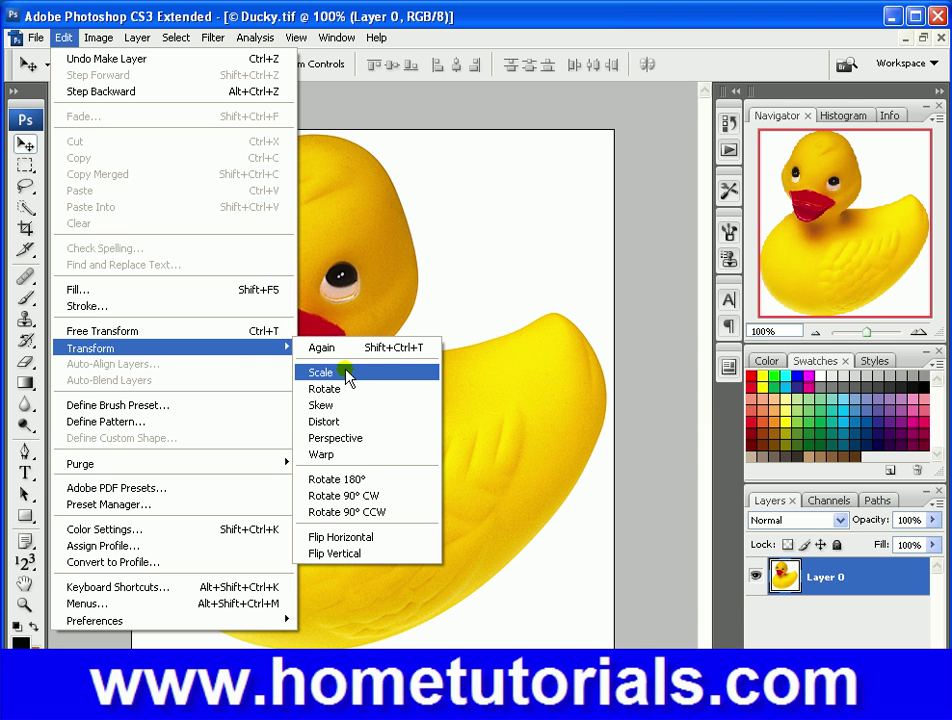
{"action": "left_click", "coordinate": [366, 455]}
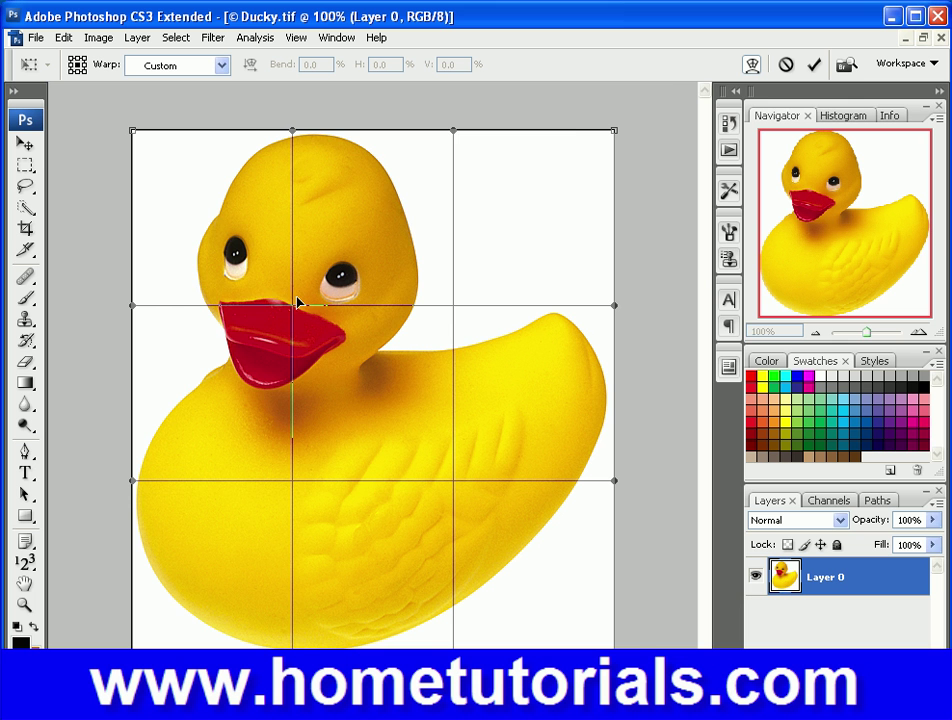
Warp the duck's head taller and pointed and curve its body, then commit the warp
{"action": "left_click_drag", "start_coordinate": [297, 302], "coordinate": [396, 283]}
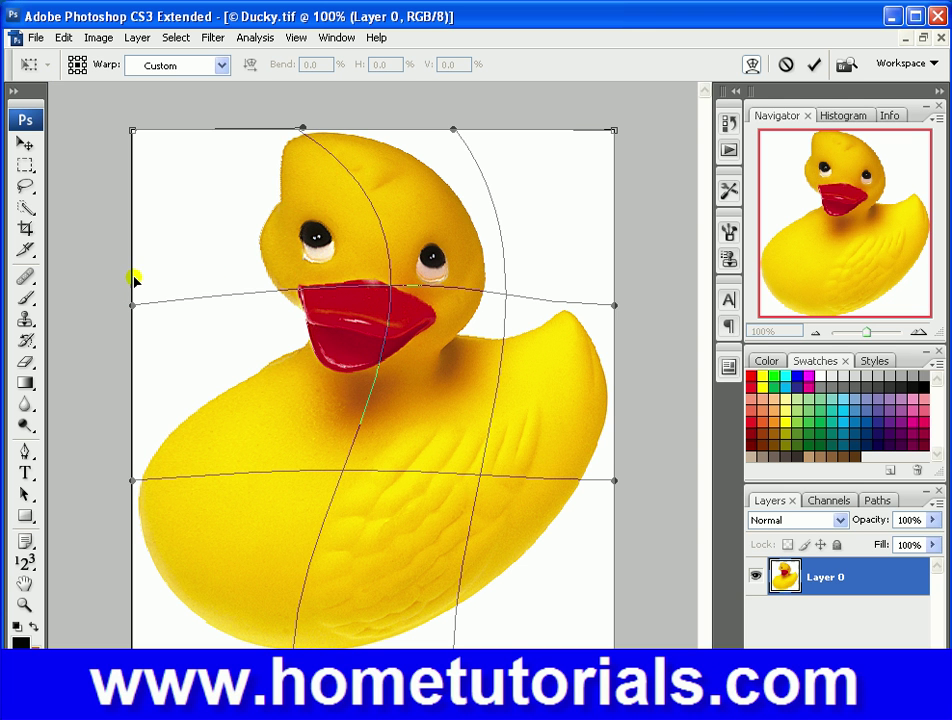
{"action": "left_click_drag", "start_coordinate": [493, 453], "coordinate": [531, 480]}
{"action": "mouse_move", "coordinate": [271, 545]}
{"action": "left_mouse_down"}
{"action": "mouse_move", "coordinate": [240, 565]}
{"action": "mouse_move", "coordinate": [319, 546]}
{"action": "mouse_move", "coordinate": [287, 542]}
{"action": "left_mouse_up"}
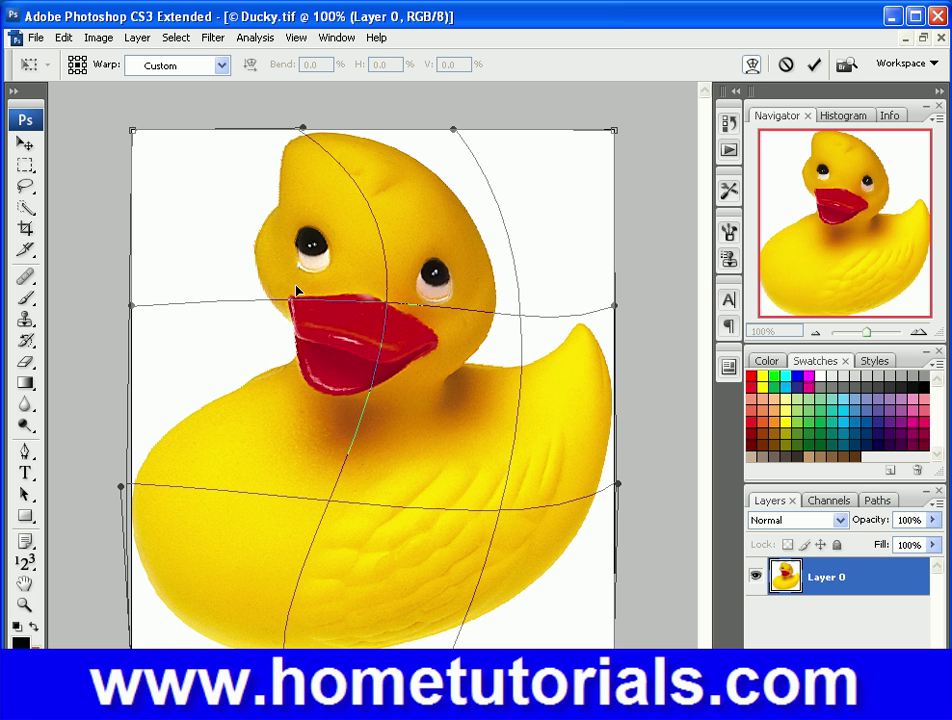
{"action": "left_click_drag", "start_coordinate": [290, 302], "coordinate": [296, 404]}
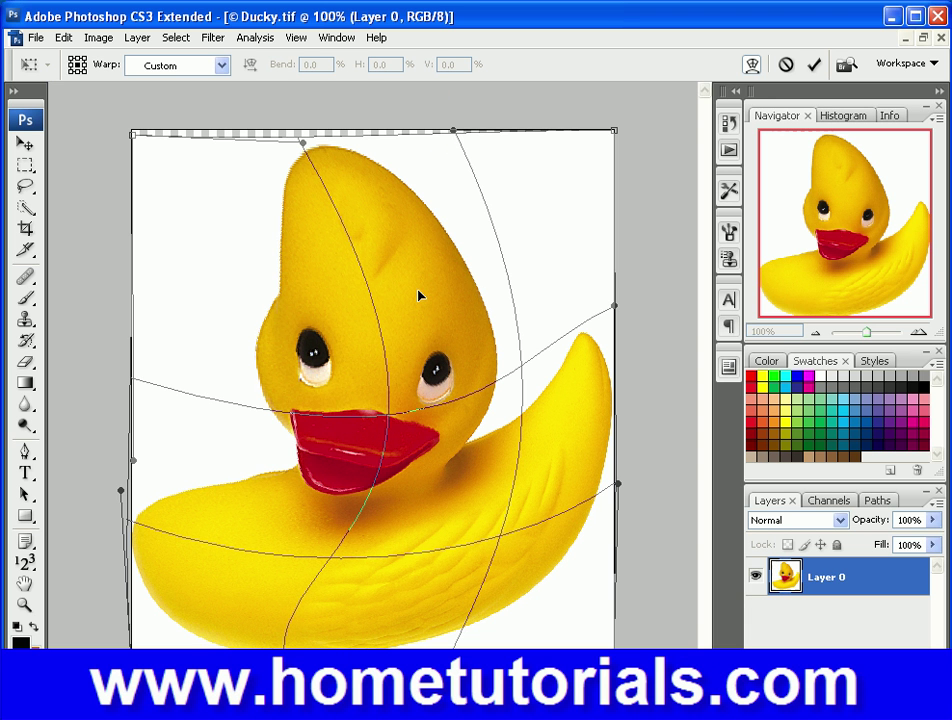
{"action": "key", "text": "Return"}
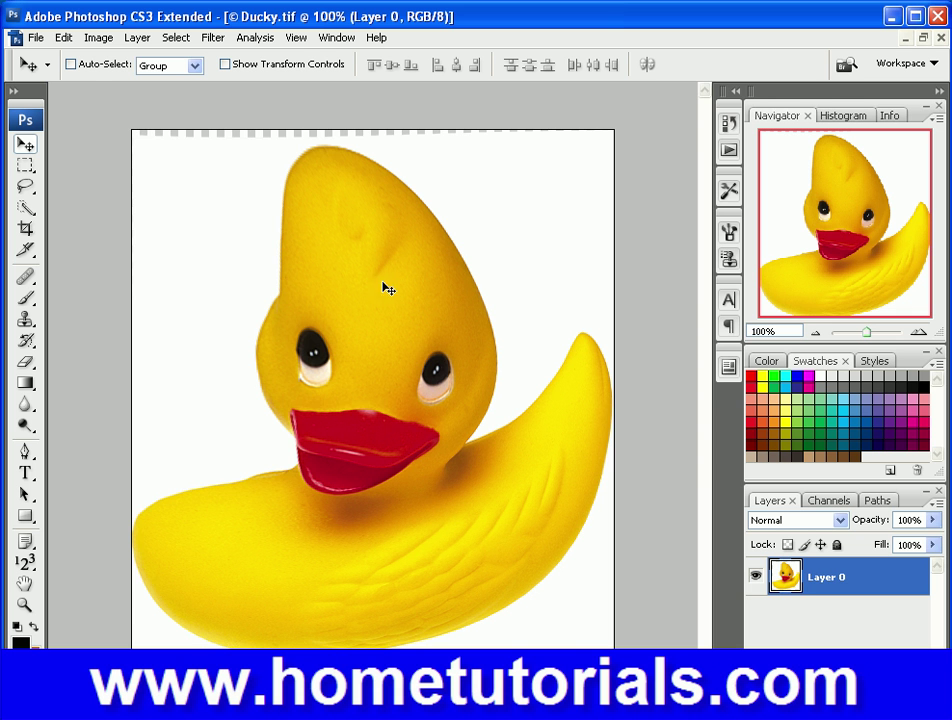
Turn the duck upside down, then rotate it a quarter turn clockwise
{"action": "left_click", "coordinate": [64, 37]}
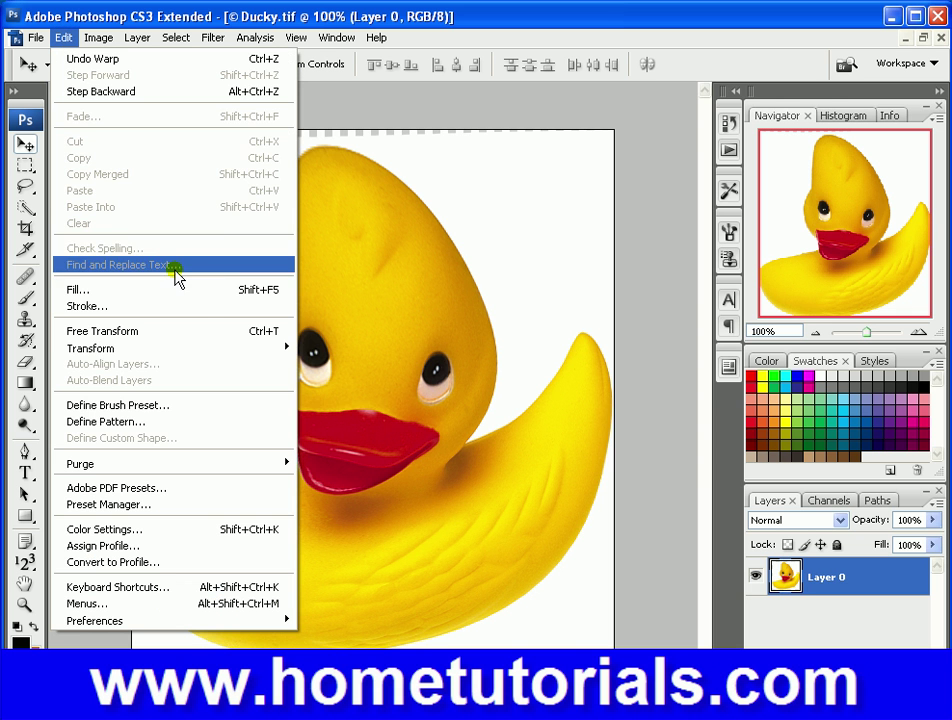
{"action": "mouse_move", "coordinate": [204, 356]}
{"action": "left_click", "coordinate": [359, 479]}
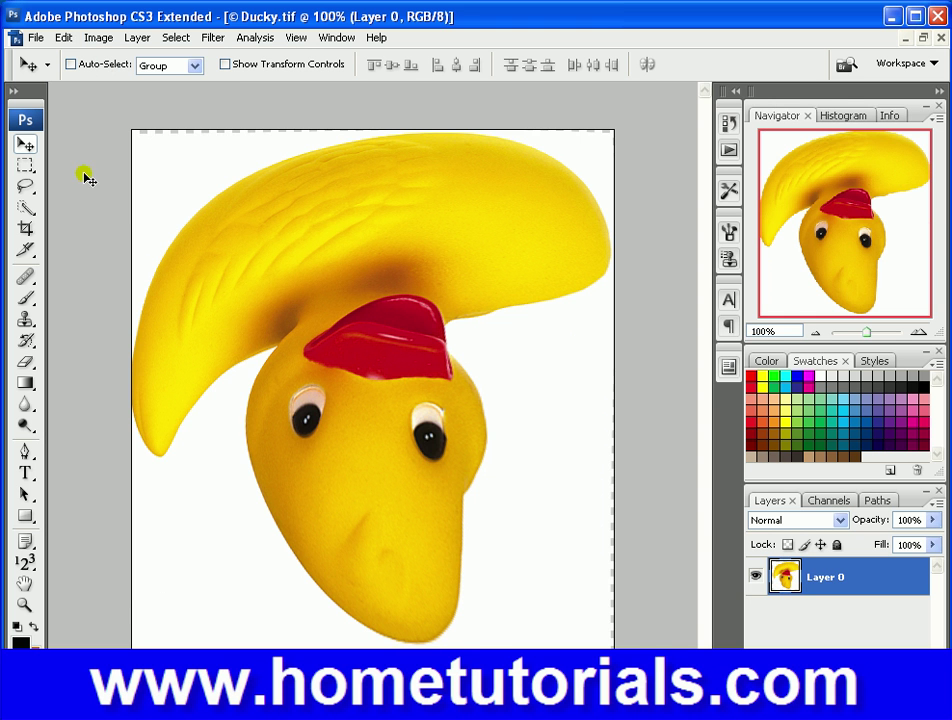
{"action": "left_click", "coordinate": [64, 40]}
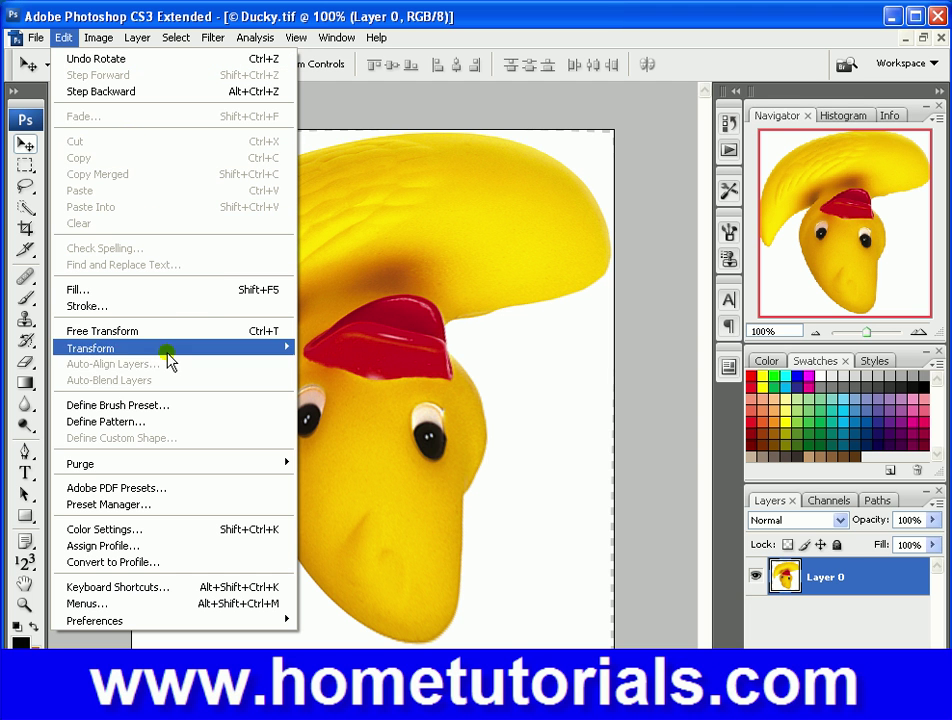
{"action": "mouse_move", "coordinate": [176, 349]}
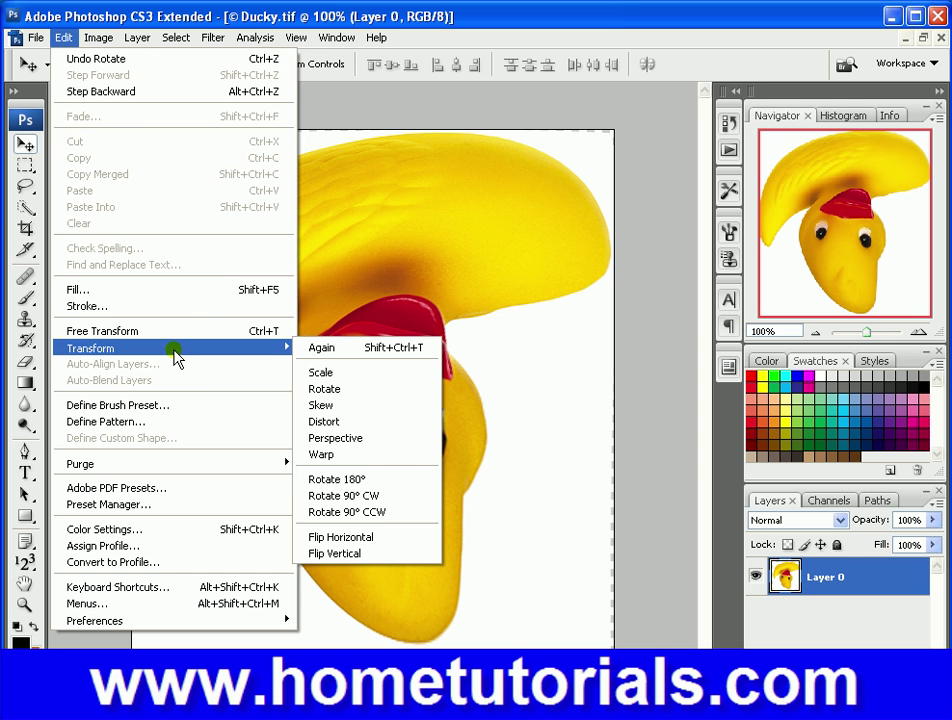
{"action": "left_click", "coordinate": [410, 497]}
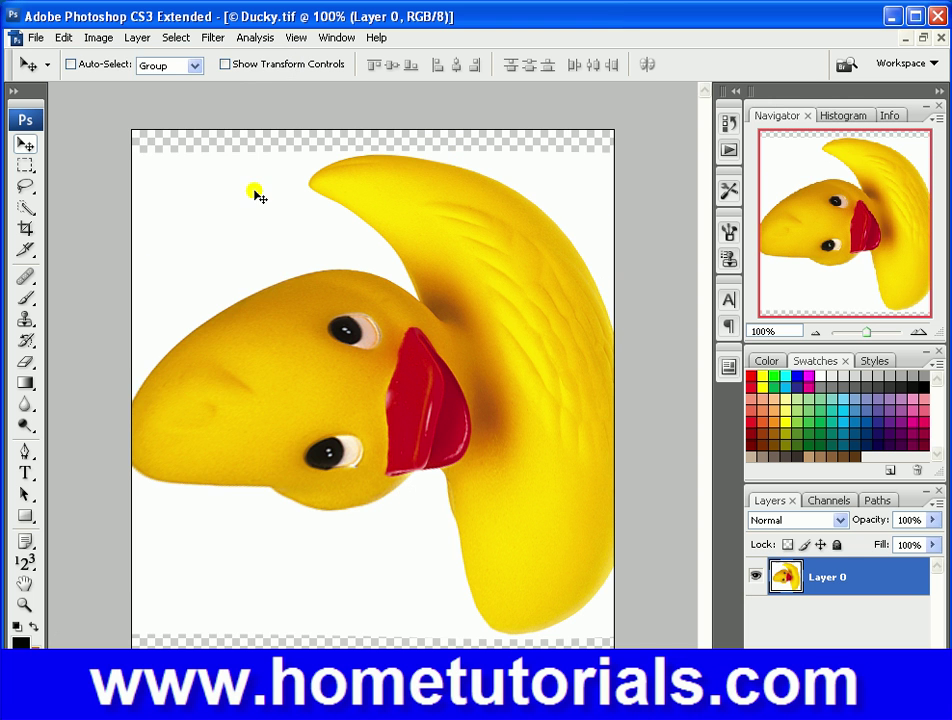
Flip the duck layer vertically so it lies sideways with its body curving downward
{"action": "left_click", "coordinate": [59, 38]}
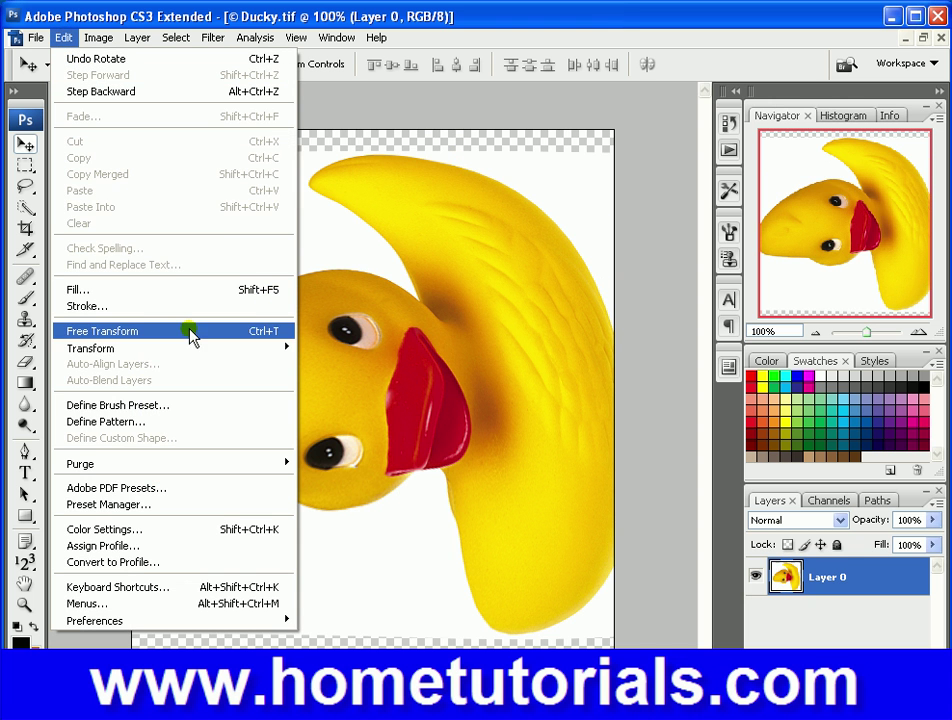
{"action": "mouse_move", "coordinate": [199, 349]}
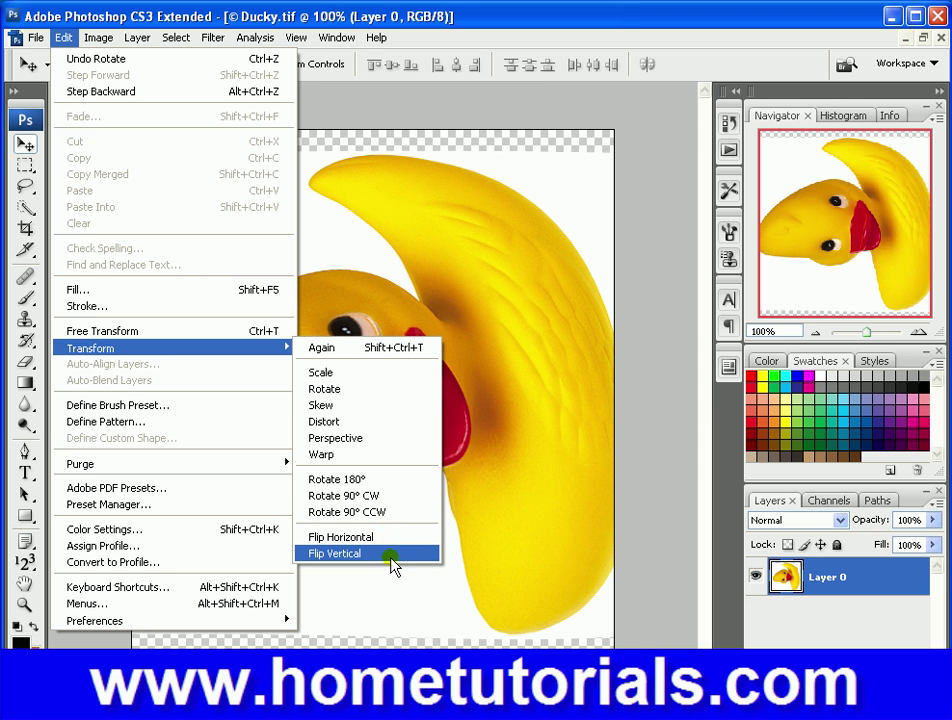
{"action": "left_click", "coordinate": [391, 556]}
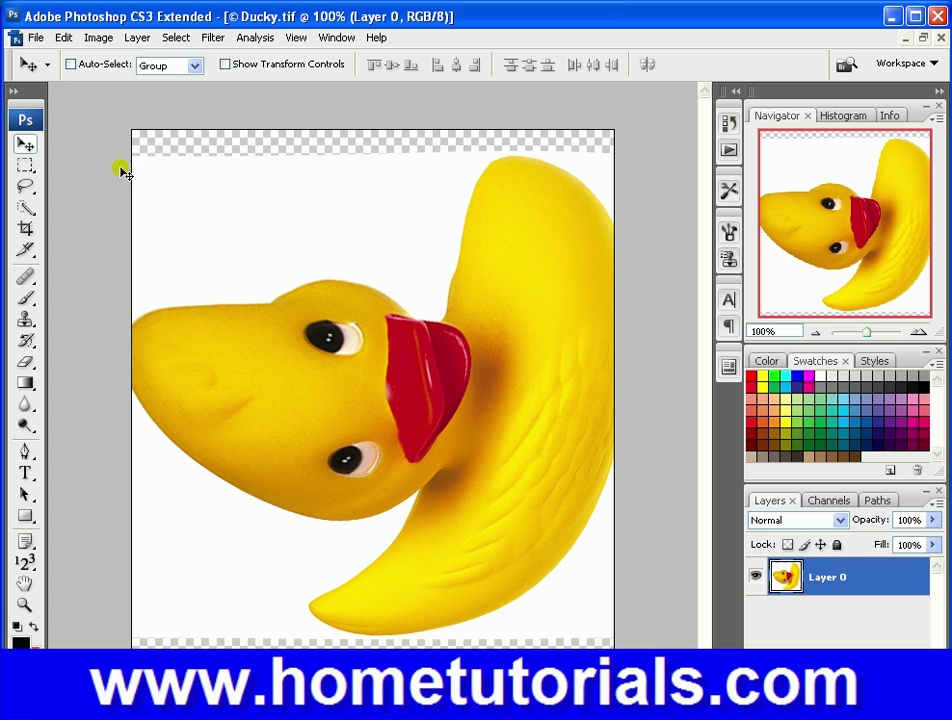
{"action": "left_click", "coordinate": [61, 37]}
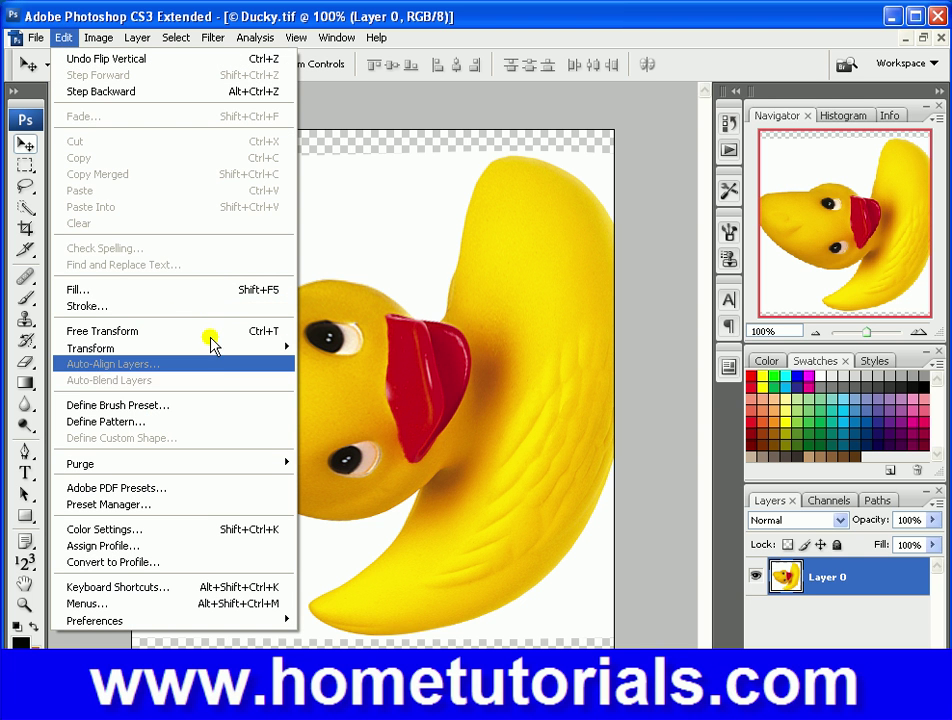
{"action": "mouse_move", "coordinate": [217, 350]}
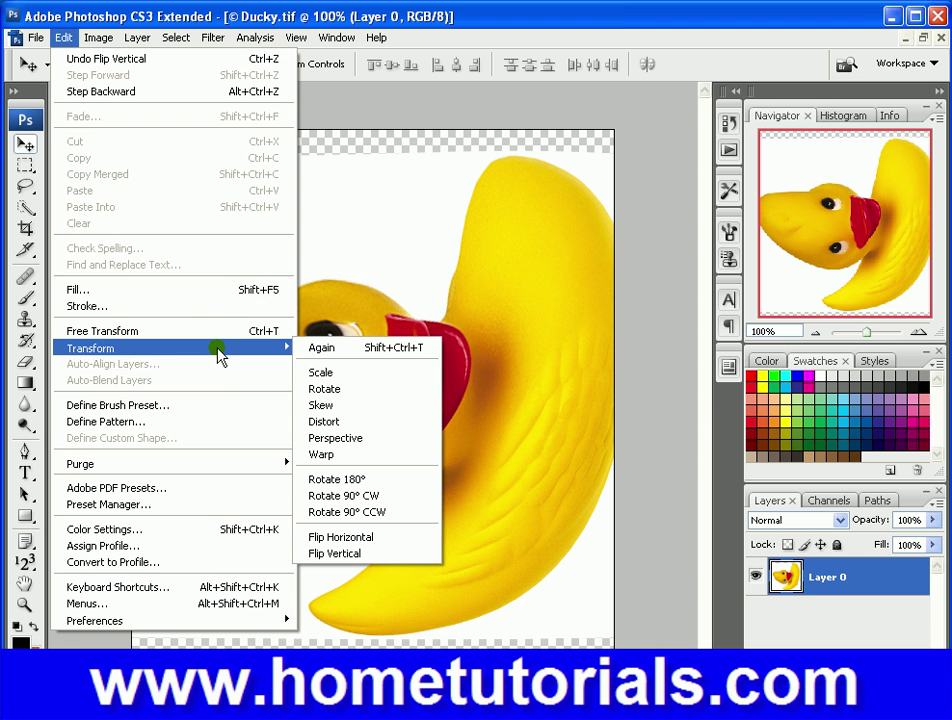
{"action": "left_click", "coordinate": [225, 405]}
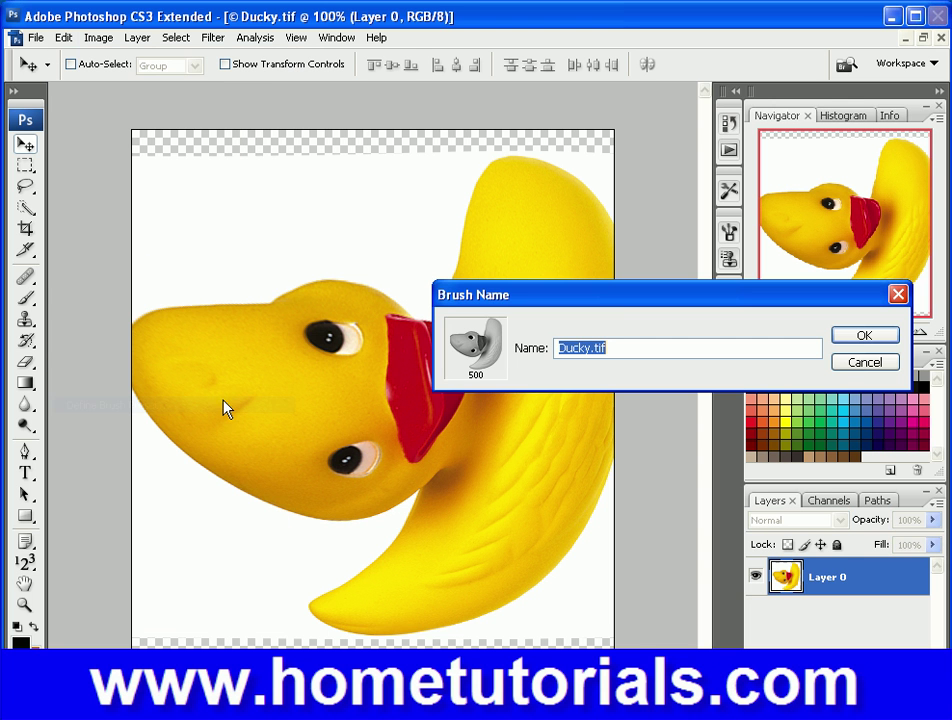
{"action": "left_click", "coordinate": [863, 363]}
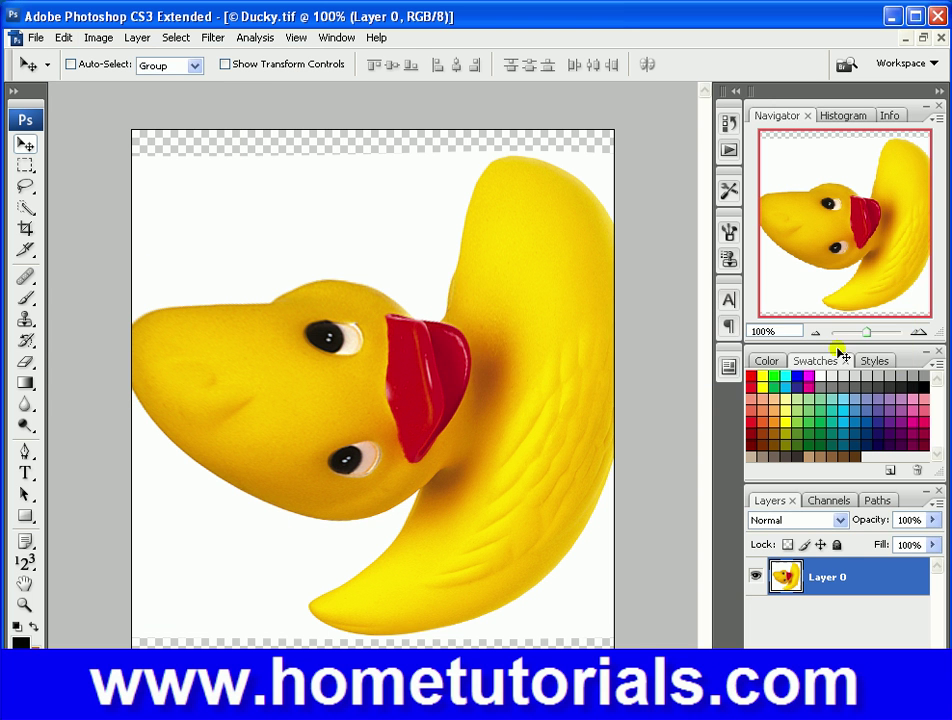
{"action": "left_click", "coordinate": [64, 38]}
{"action": "left_click", "coordinate": [185, 422]}
{"action": "left_click", "coordinate": [864, 362]}
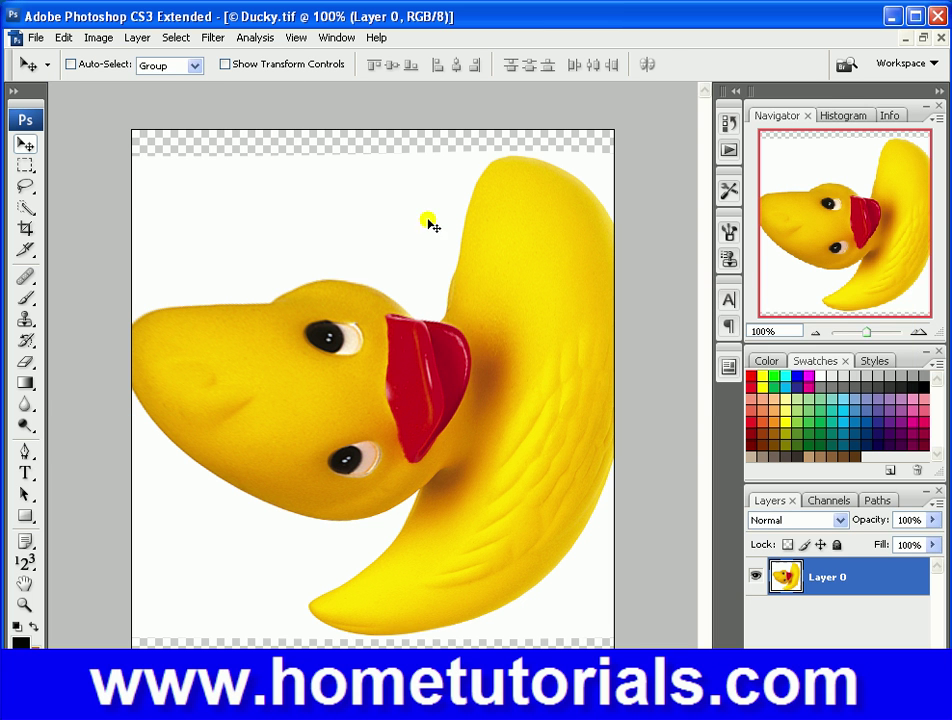
{"action": "left_click", "coordinate": [62, 37]}
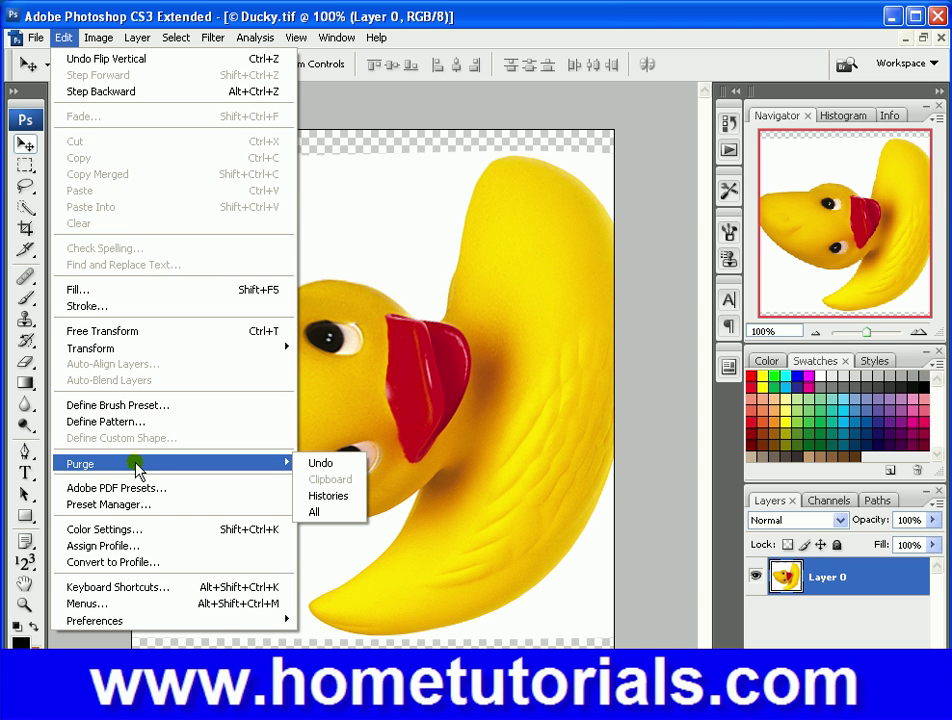
{"action": "mouse_move", "coordinate": [283, 465]}
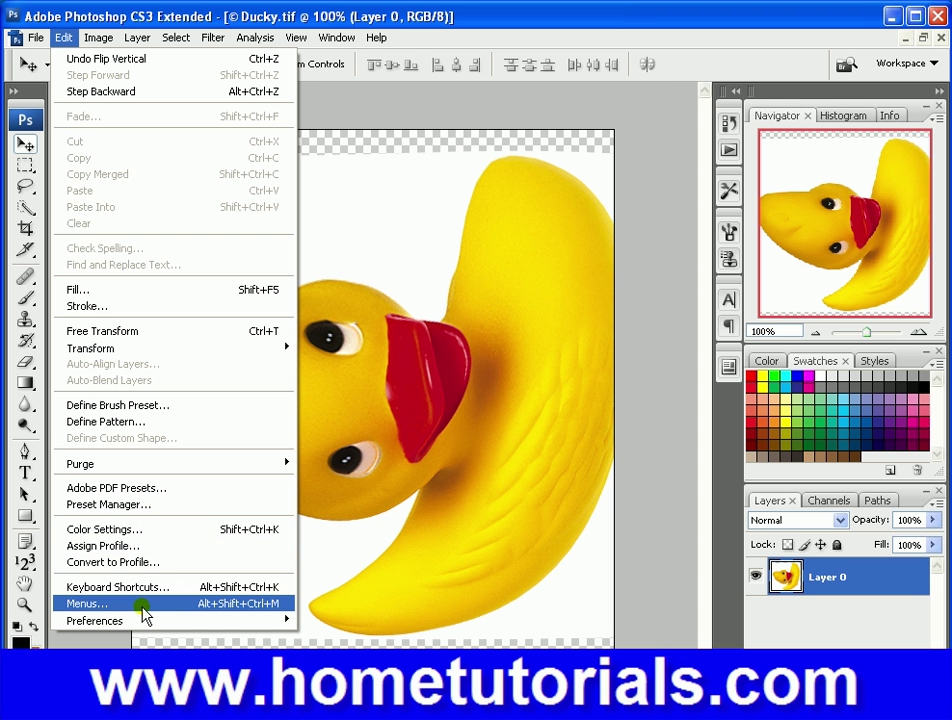
{"action": "left_click", "coordinate": [230, 586]}
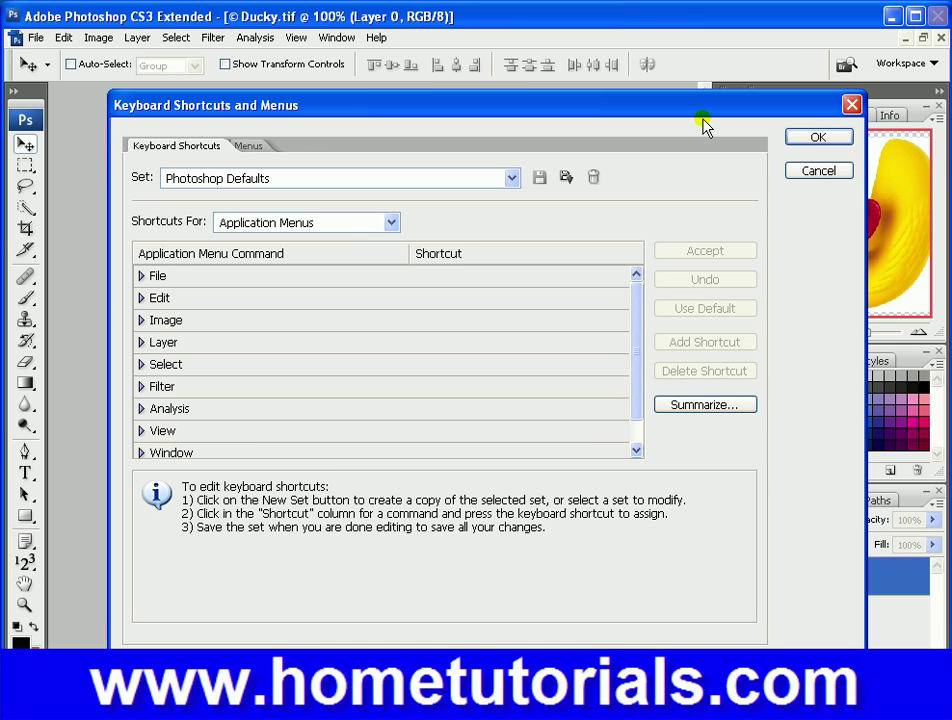
{"action": "left_click", "coordinate": [830, 172]}
{"action": "left_click", "coordinate": [62, 37]}
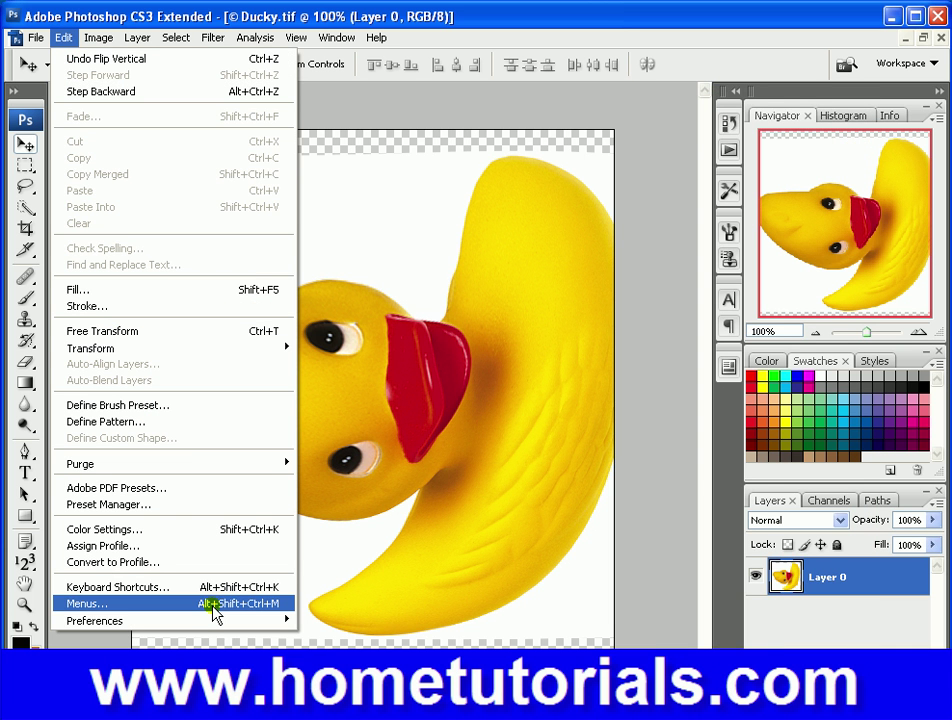
{"action": "mouse_move", "coordinate": [213, 624]}
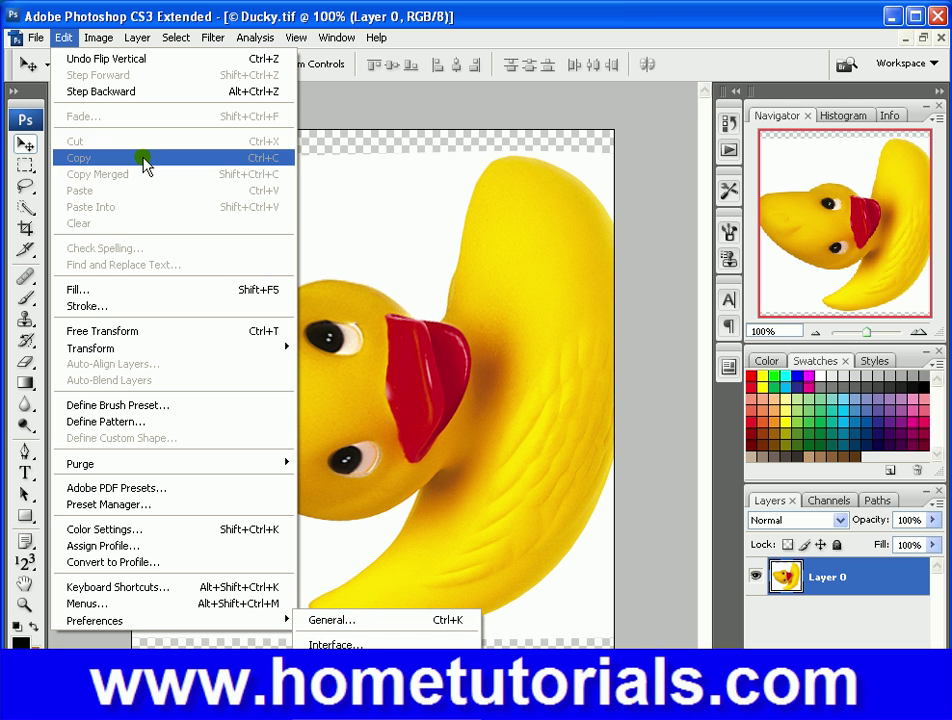
{"action": "left_click", "coordinate": [66, 40]}
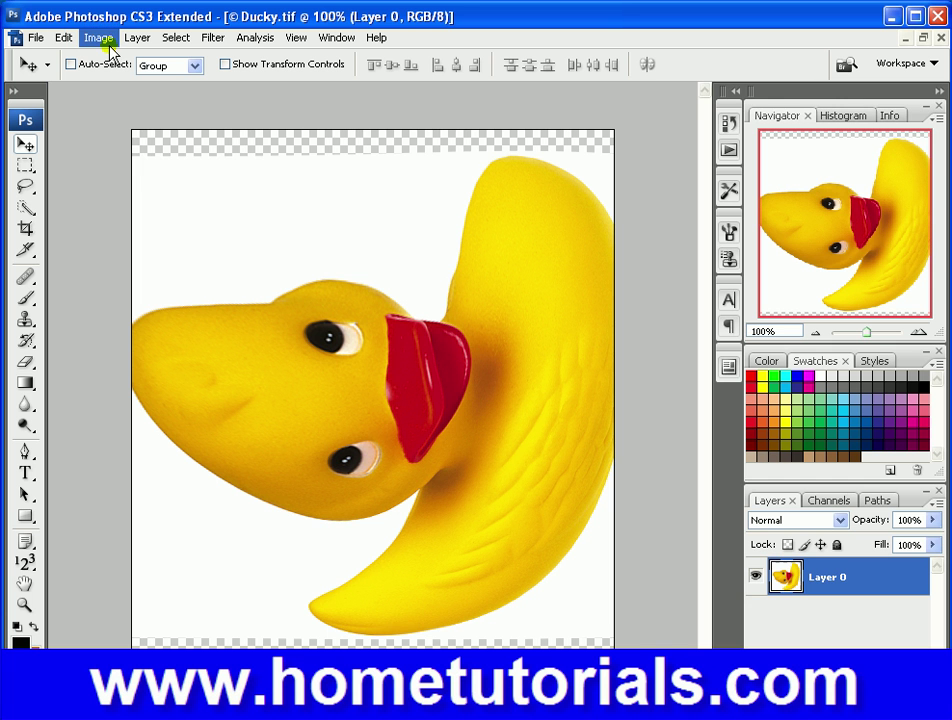